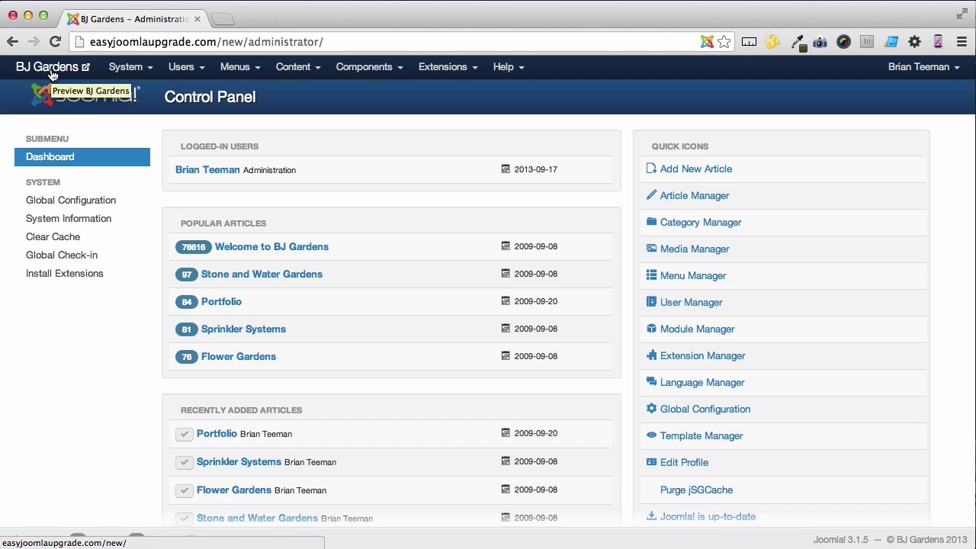
Preview the BJ Gardens front end in its own tab and install the template package my_template.zip with the Extension Manager
{"action": "left_click", "coordinate": [50, 68]}
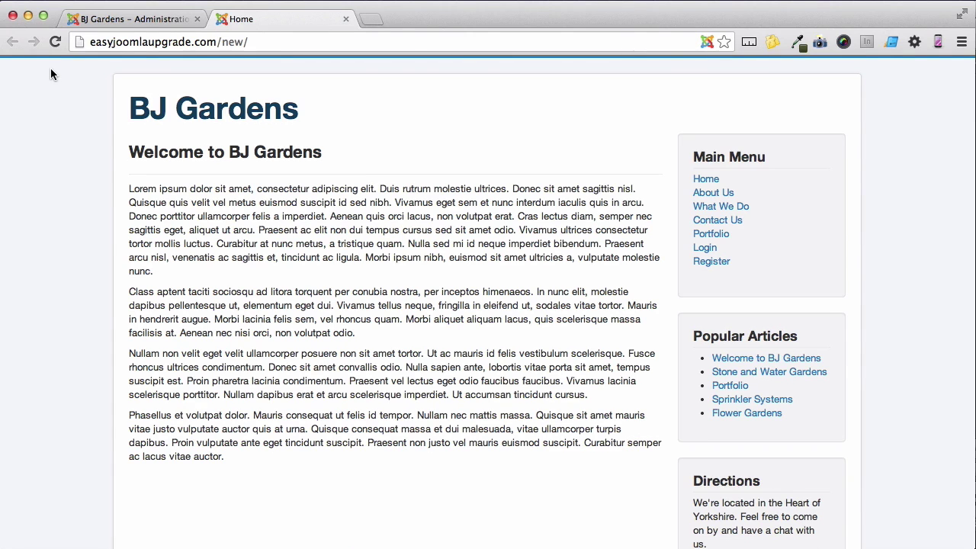
{"action": "left_click", "coordinate": [142, 21]}
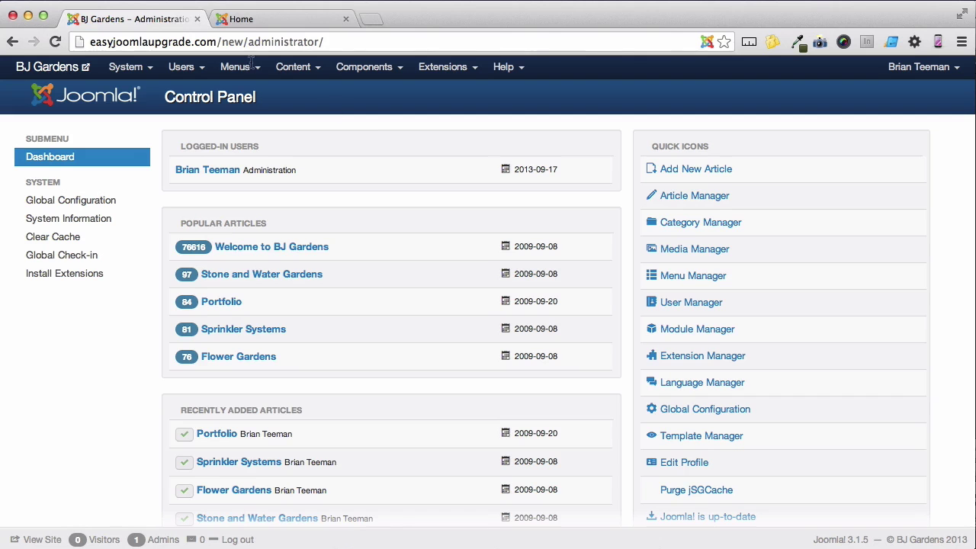
{"action": "left_click", "coordinate": [454, 77]}
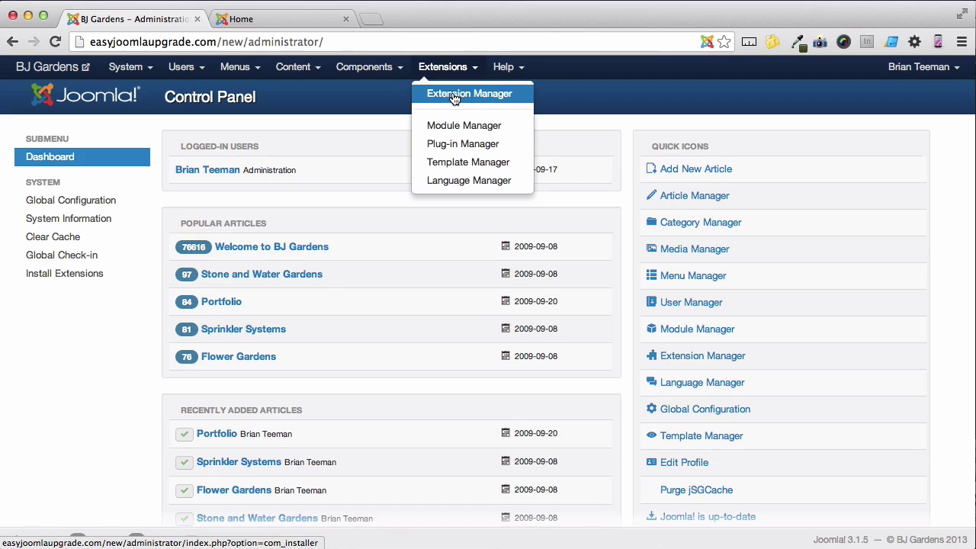
{"action": "left_click", "coordinate": [453, 95]}
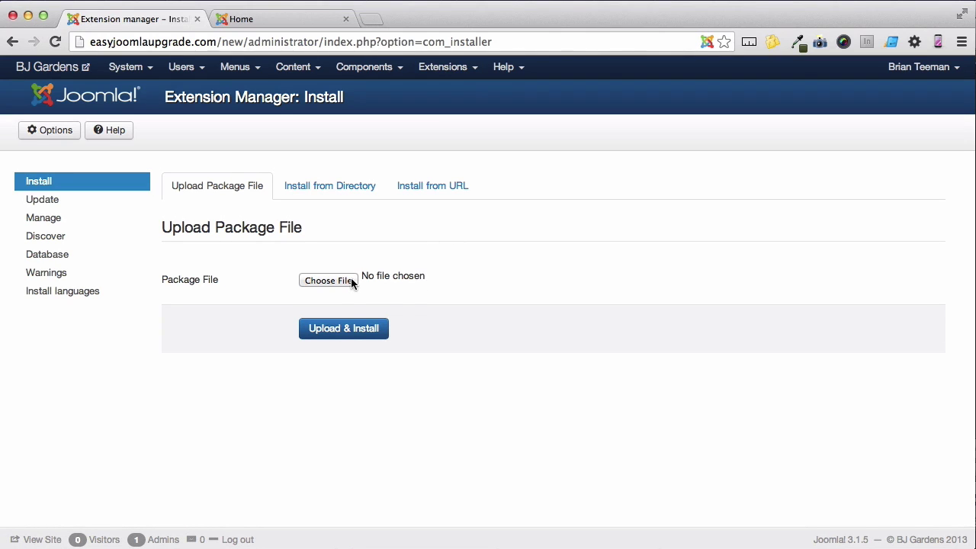
{"action": "left_click", "coordinate": [328, 280]}
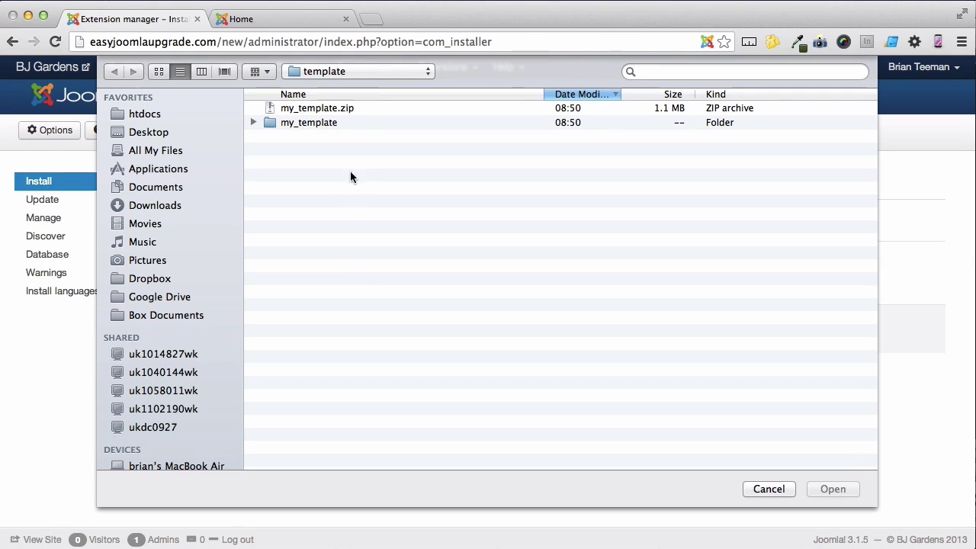
{"action": "left_click", "coordinate": [345, 111]}
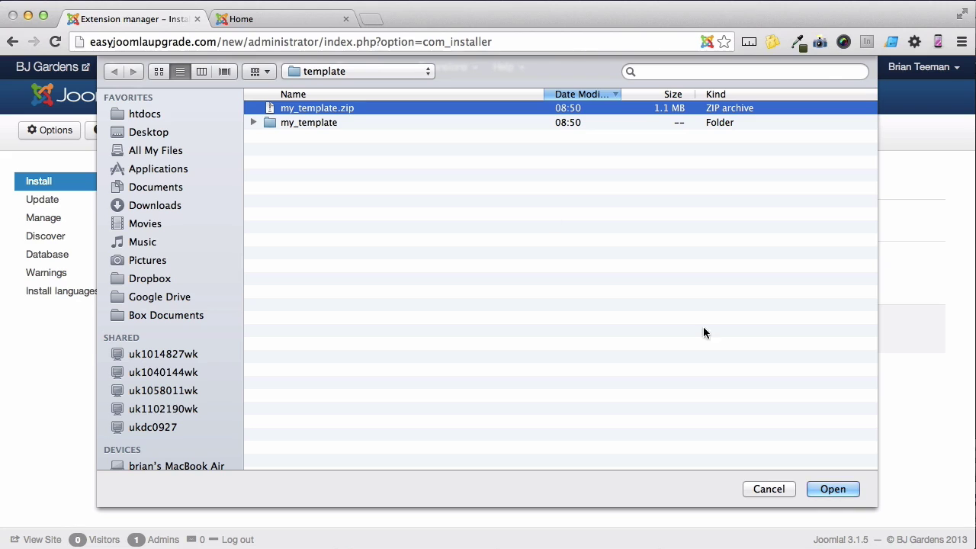
{"action": "left_click", "coordinate": [818, 482]}
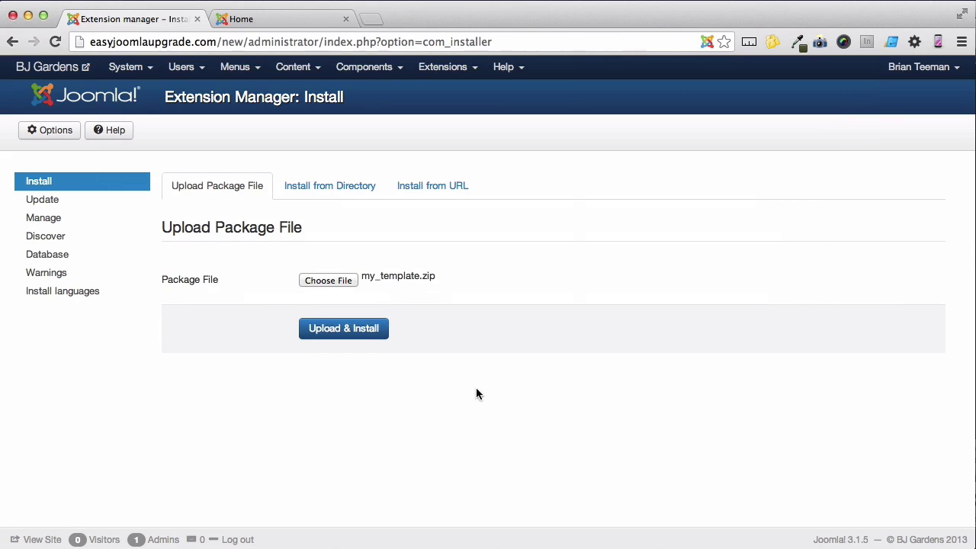
{"action": "left_click", "coordinate": [365, 336]}
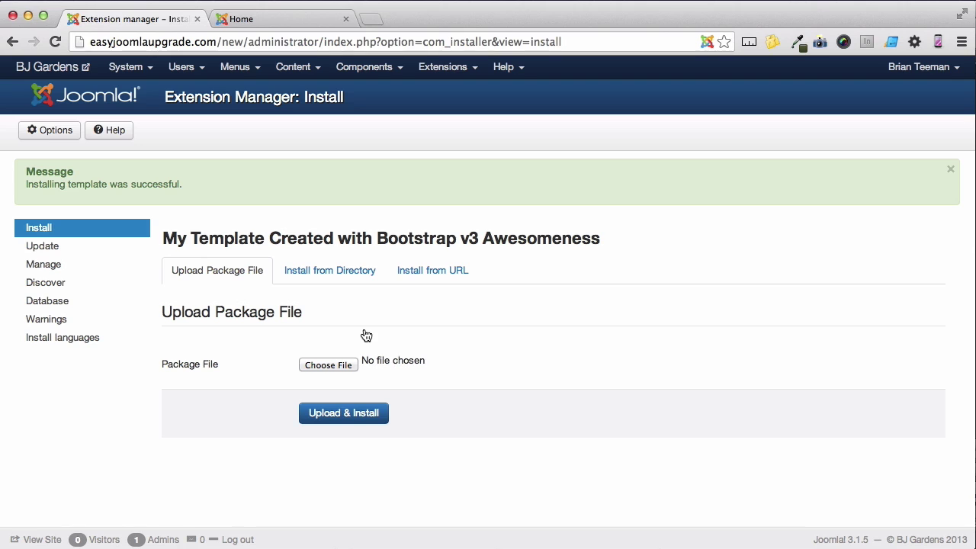
Make my_template - Default the default site style in the Template Manager
{"action": "left_click", "coordinate": [444, 68]}
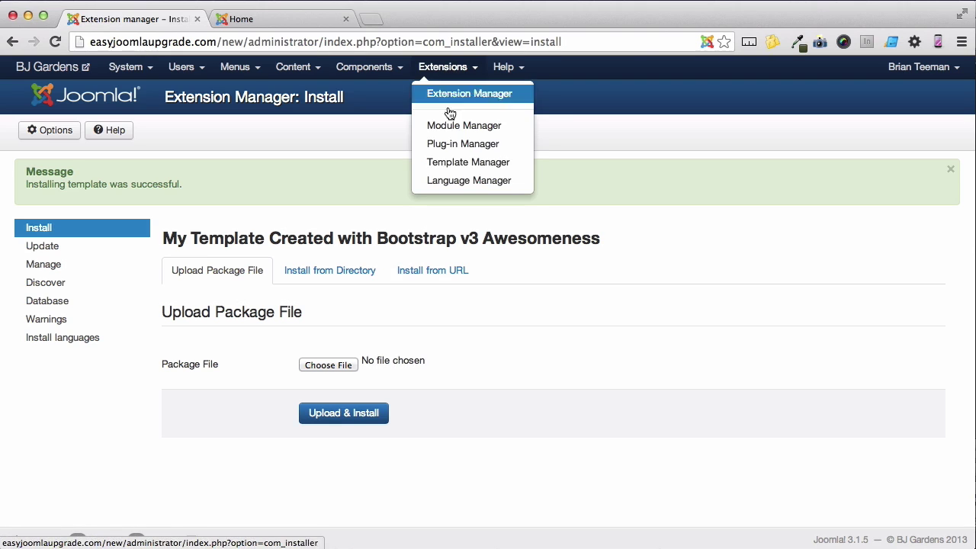
{"action": "left_click", "coordinate": [453, 162]}
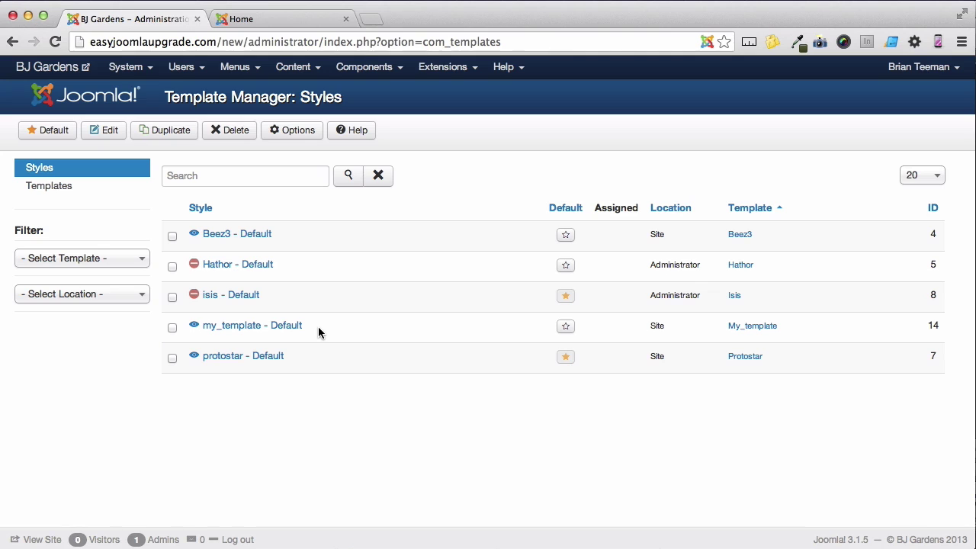
{"action": "left_click", "coordinate": [172, 330]}
{"action": "left_click", "coordinate": [57, 134]}
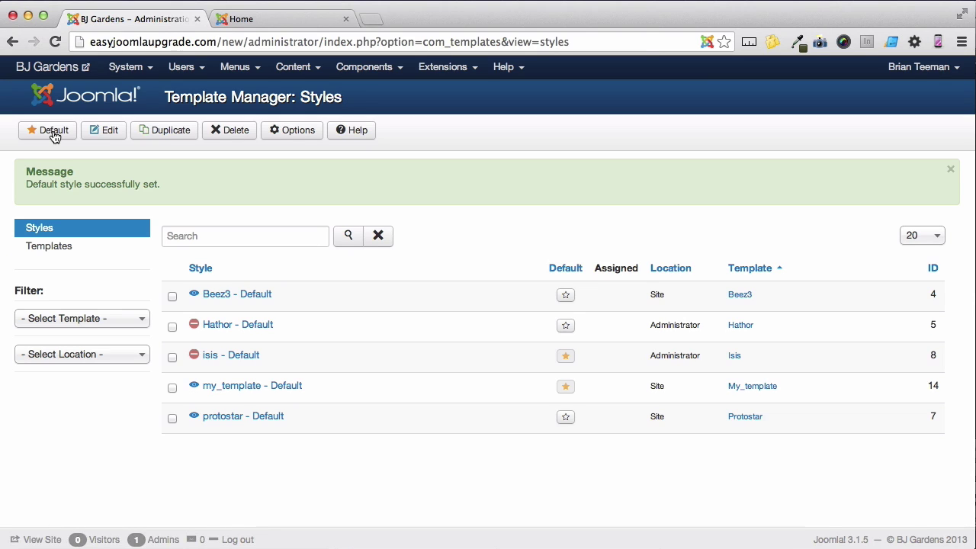
Reload the BJ Gardens home page and inspect how the site looks with the new template
{"action": "left_click", "coordinate": [240, 19]}
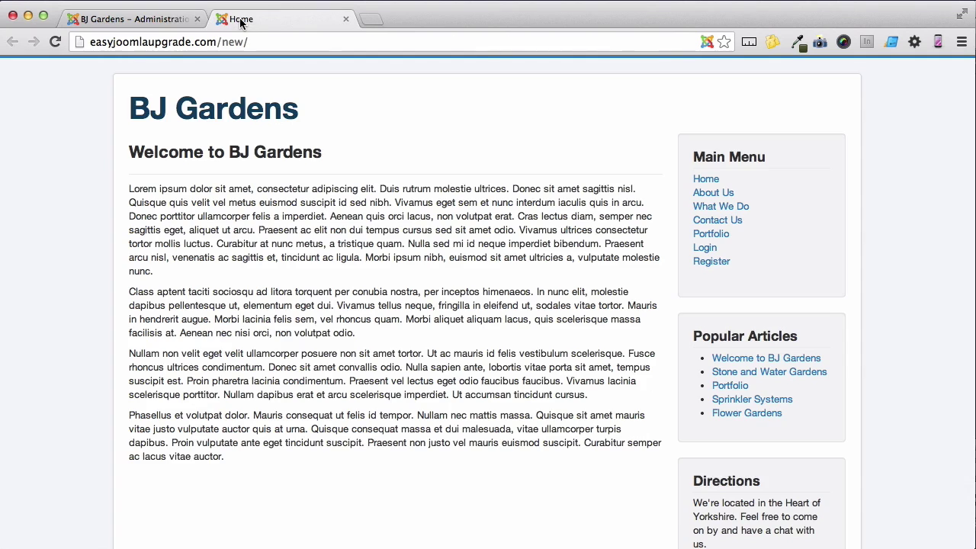
{"action": "left_click", "coordinate": [56, 43]}
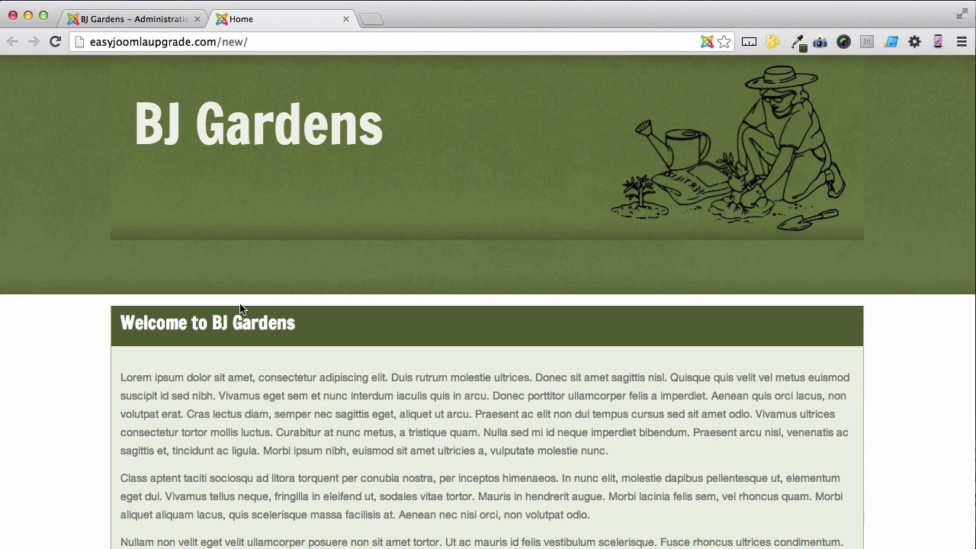
{"action": "scroll", "coordinate": [240, 304], "scroll_direction": "down", "scroll_amount": 5}
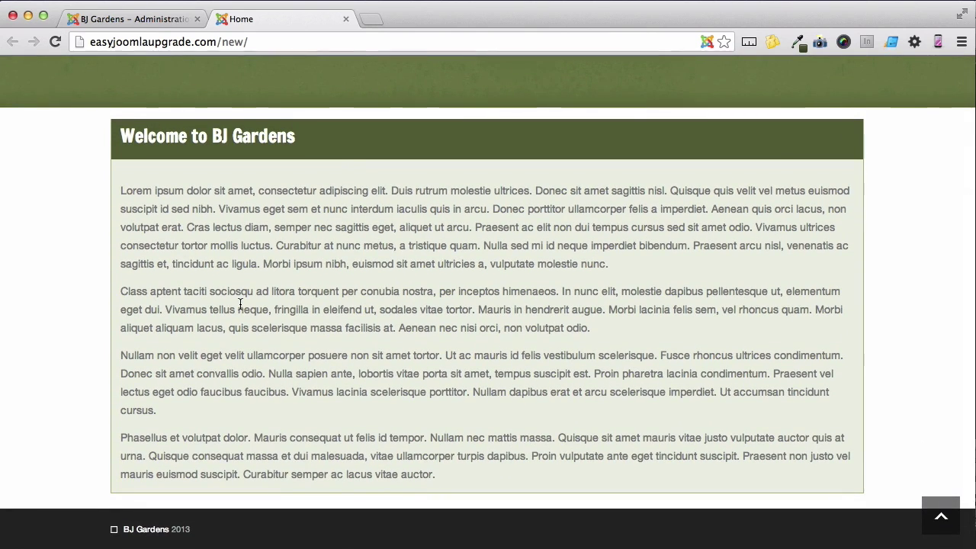
{"action": "scroll", "coordinate": [240, 304], "scroll_direction": "up", "scroll_amount": 2}
{"action": "scroll", "coordinate": [240, 303], "scroll_direction": "up", "scroll_amount": 2}
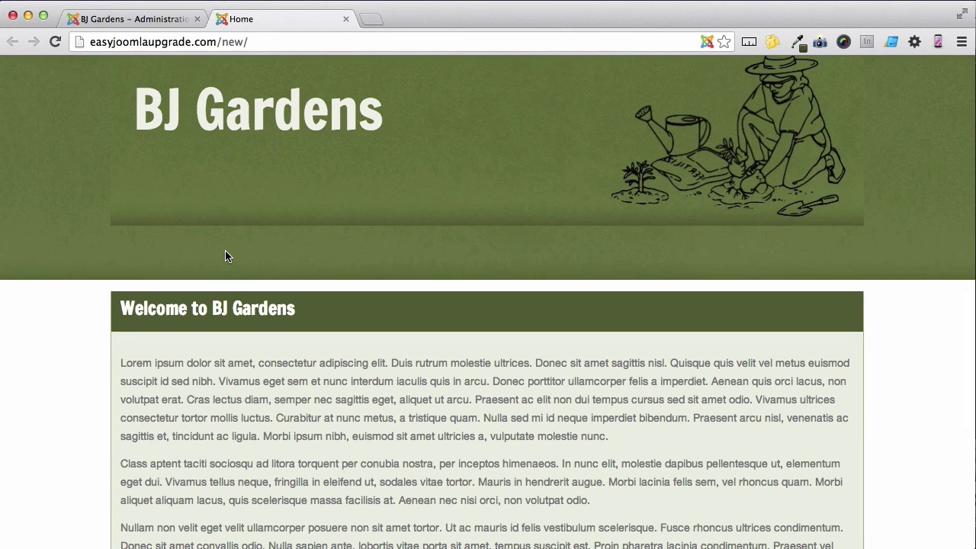
Enable Preview Module Positions in the Template Manager options and save them
{"action": "left_click", "coordinate": [151, 23]}
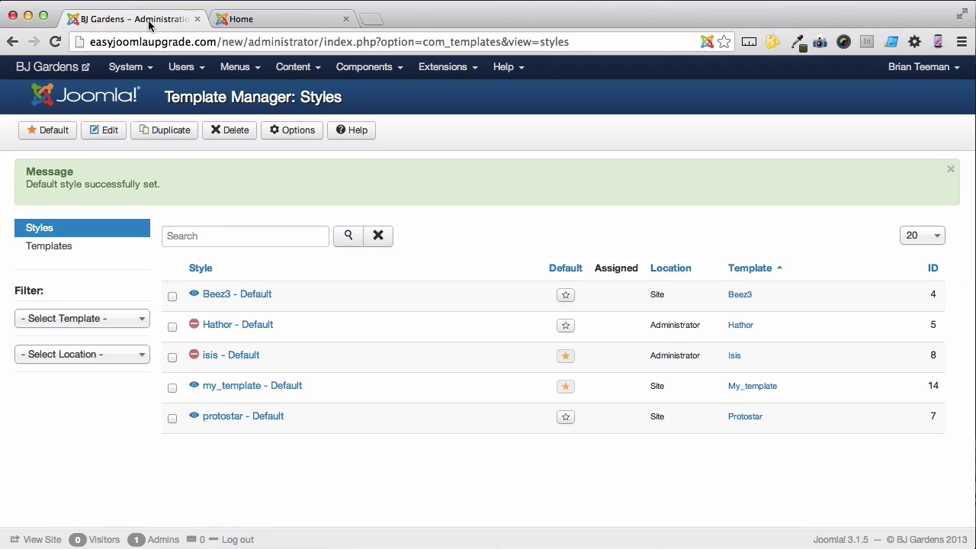
{"action": "left_click", "coordinate": [67, 249]}
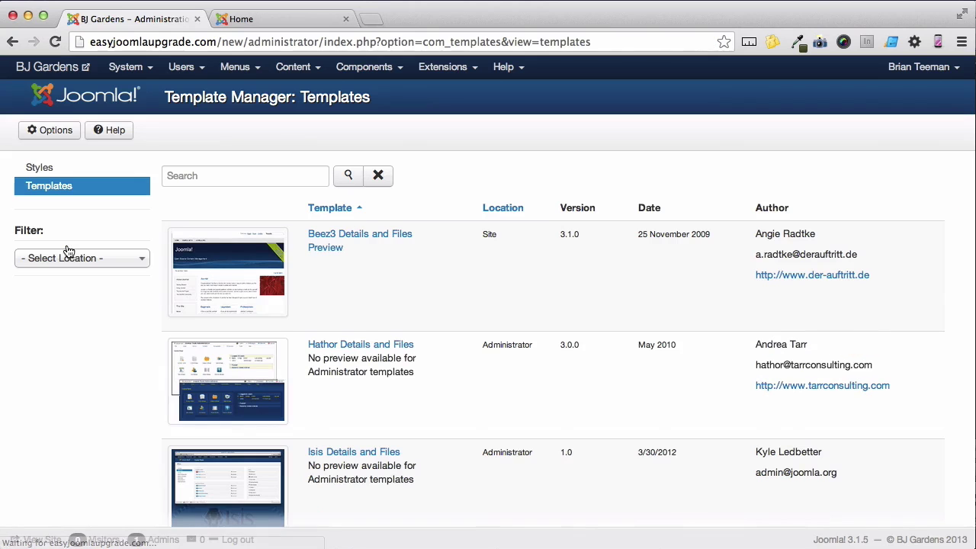
{"action": "left_click", "coordinate": [64, 138]}
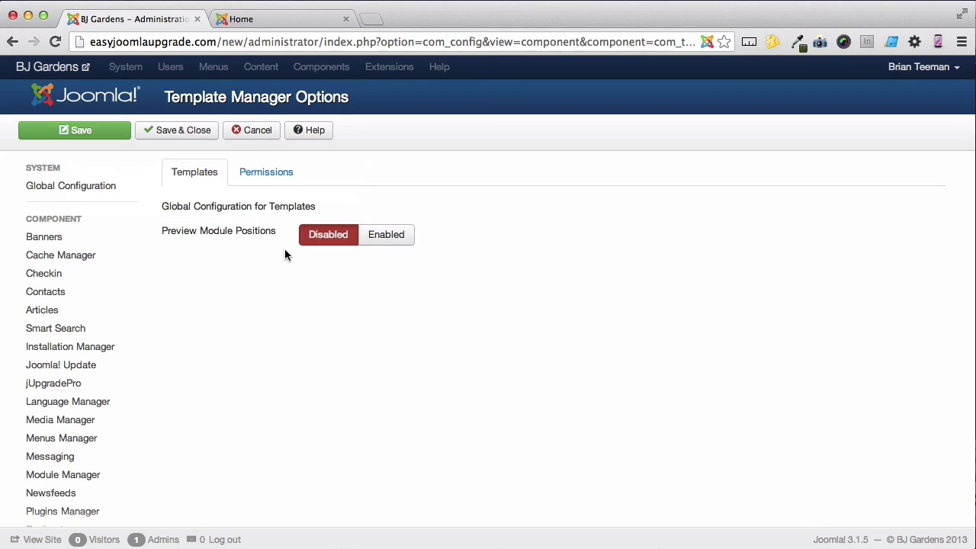
{"action": "left_click", "coordinate": [369, 241]}
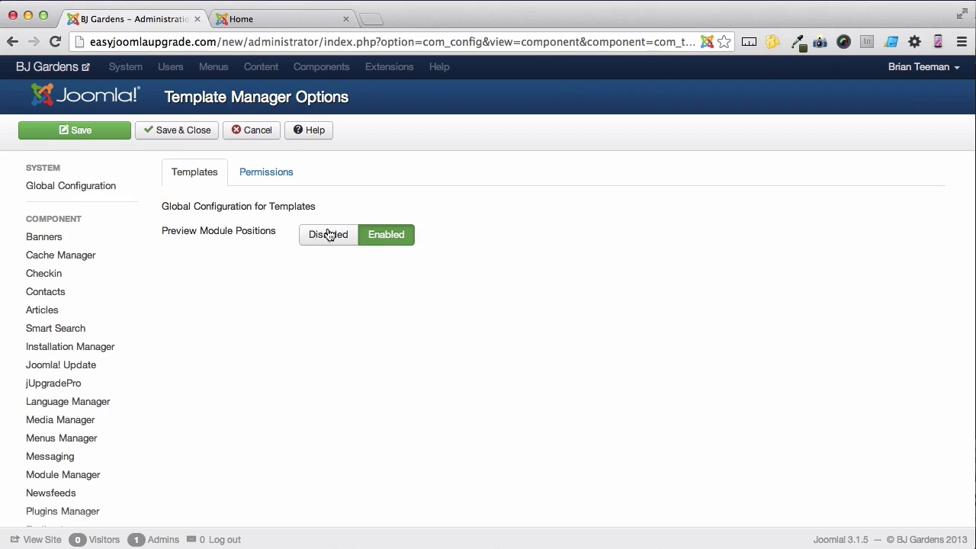
{"action": "left_click", "coordinate": [187, 135]}
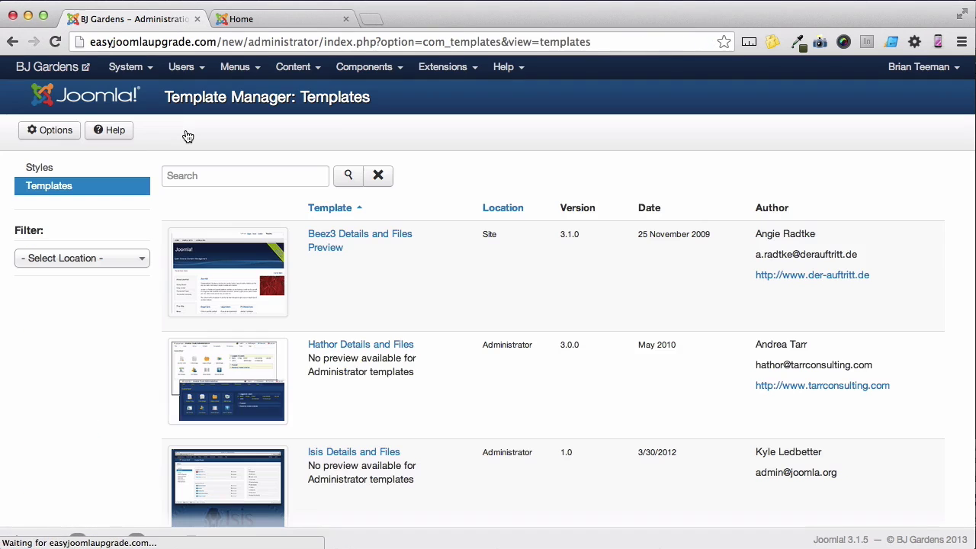
Open the preview of My_template and examine its outlined module positions
{"action": "scroll", "coordinate": [273, 247], "scroll_direction": "down", "scroll_amount": 7}
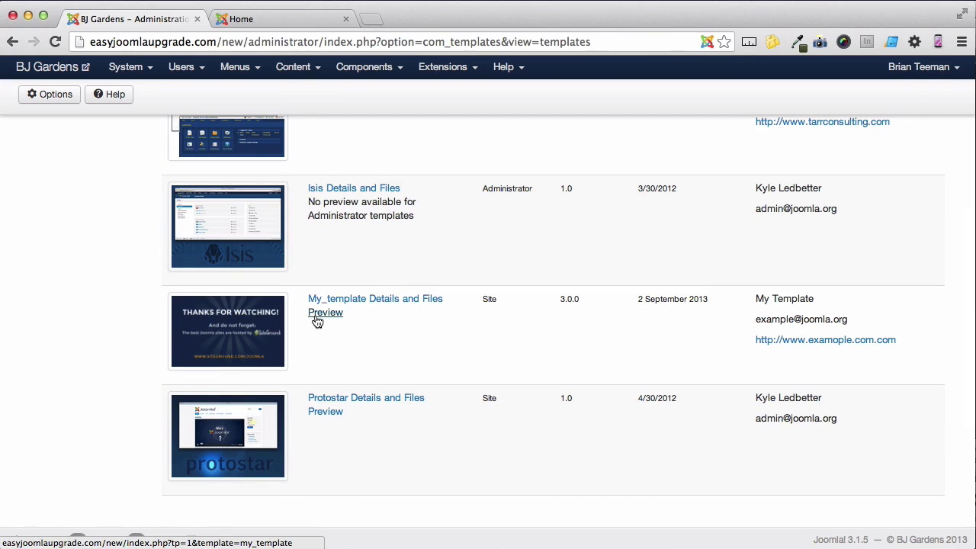
{"action": "left_click", "coordinate": [317, 319]}
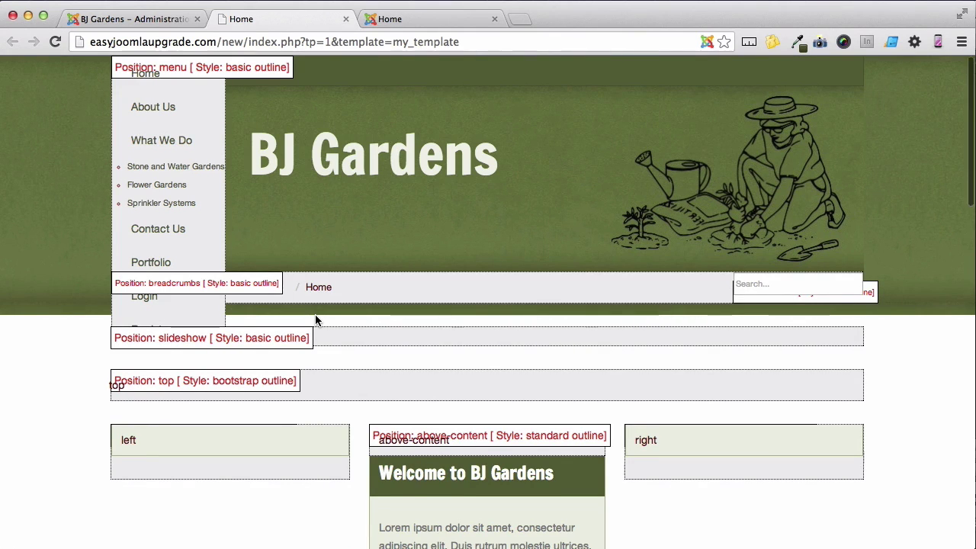
{"action": "scroll", "coordinate": [316, 320], "scroll_direction": "down", "scroll_amount": 5}
{"action": "scroll", "coordinate": [317, 320], "scroll_direction": "down", "scroll_amount": 1}
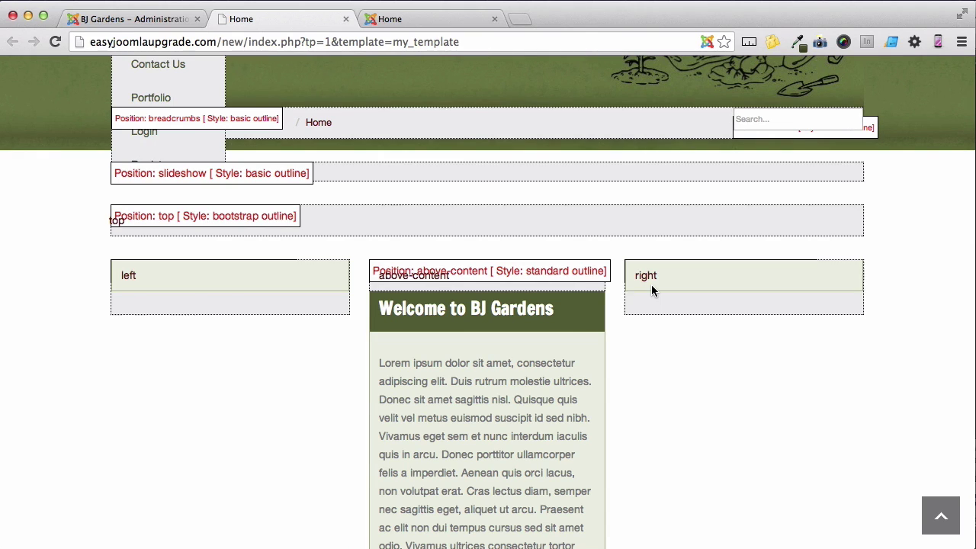
Go to mytemplate.com and review the grid of available template module positions
{"action": "left_click", "coordinate": [460, 42]}
{"action": "type", "text": "my"}
{"action": "key", "text": "Return"}
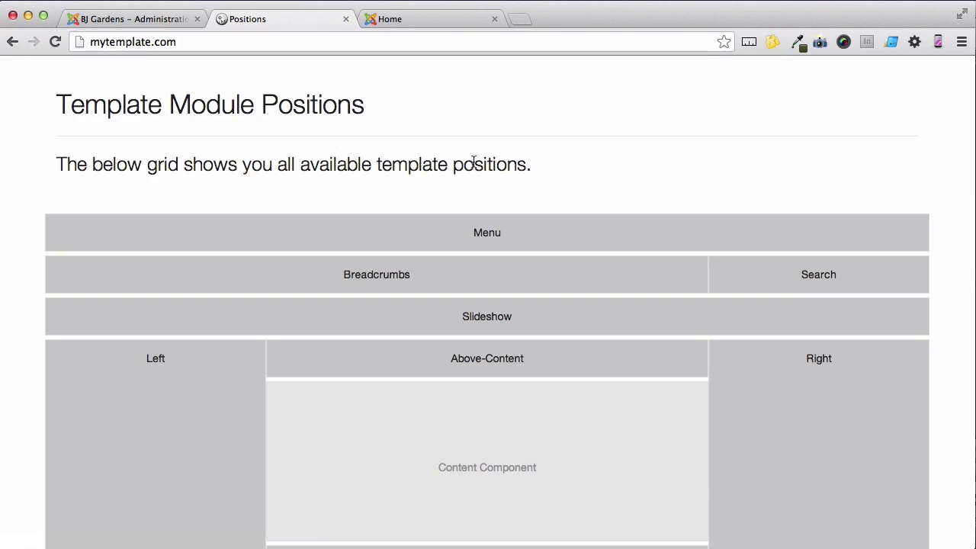
{"action": "scroll", "coordinate": [473, 162], "scroll_direction": "down", "scroll_amount": 3}
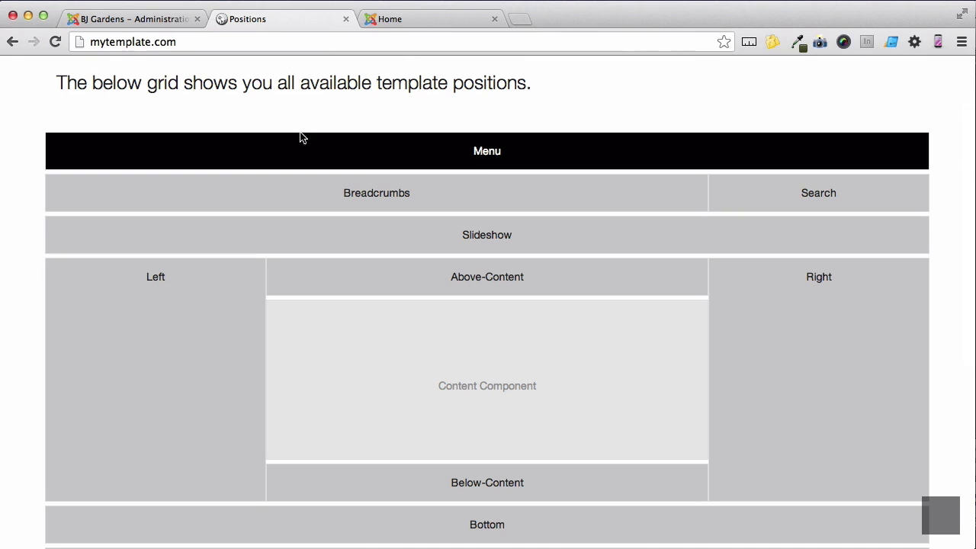
Assign the Top Main Menu module to My_template's Menu [menu] position in the Module Manager, saving and closing the module
{"action": "left_click", "coordinate": [157, 21]}
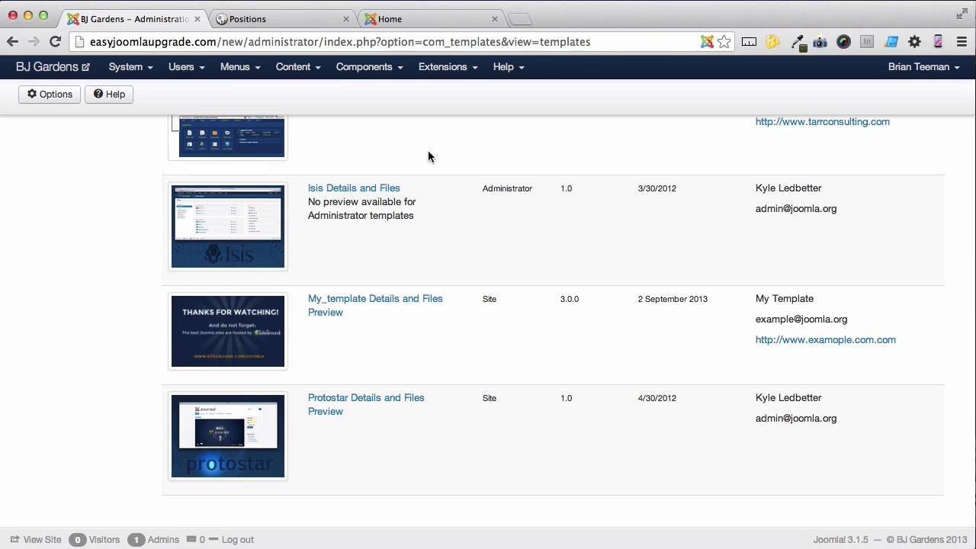
{"action": "left_click", "coordinate": [443, 67]}
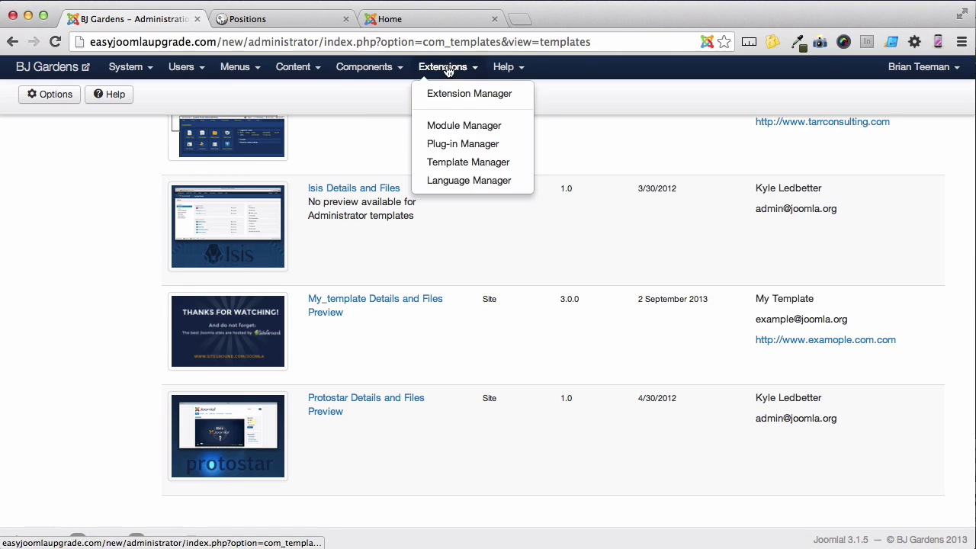
{"action": "left_click", "coordinate": [448, 126]}
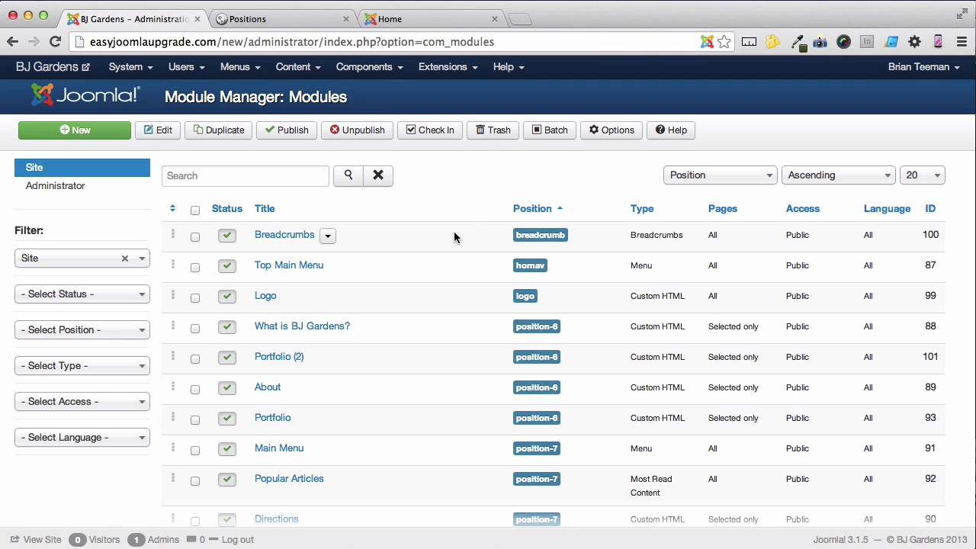
{"action": "left_click", "coordinate": [308, 272]}
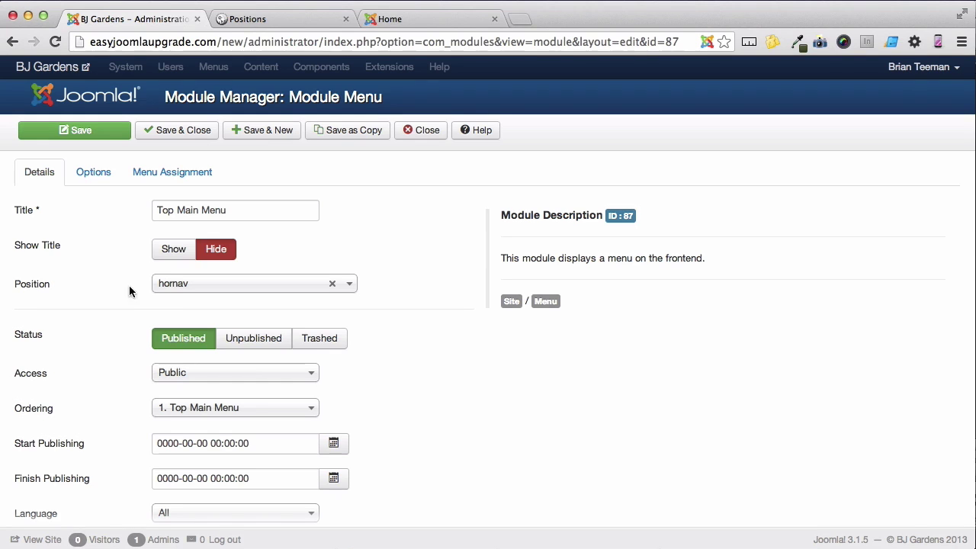
{"action": "left_click", "coordinate": [169, 294]}
{"action": "scroll", "coordinate": [217, 351], "scroll_direction": "up", "scroll_amount": 3}
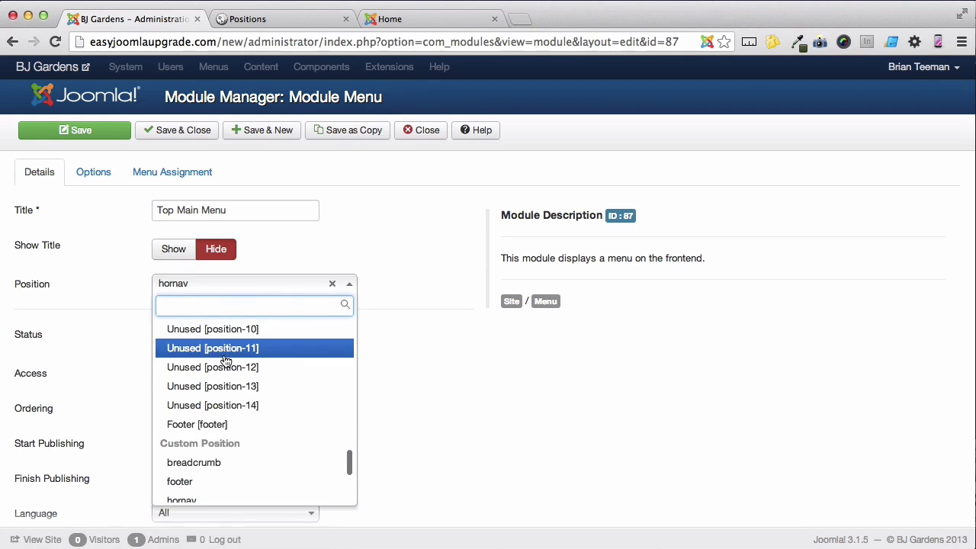
{"action": "scroll", "coordinate": [225, 360], "scroll_direction": "up", "scroll_amount": 6}
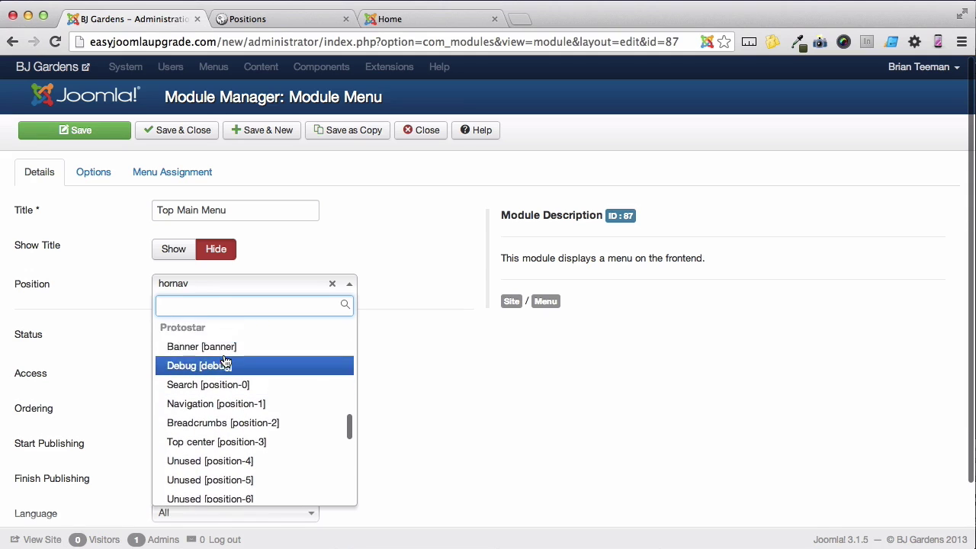
{"action": "scroll", "coordinate": [223, 359], "scroll_direction": "up", "scroll_amount": 5}
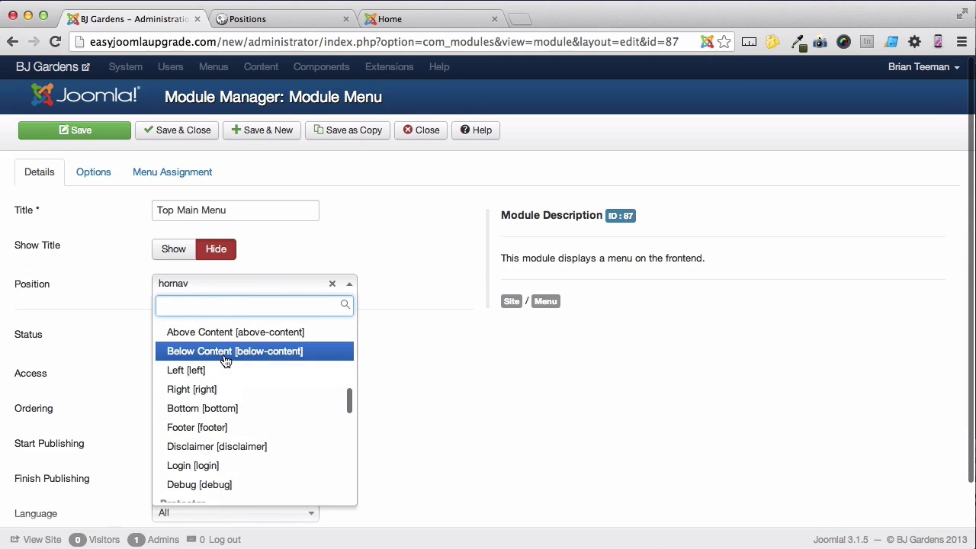
{"action": "scroll", "coordinate": [225, 360], "scroll_direction": "up", "scroll_amount": 4}
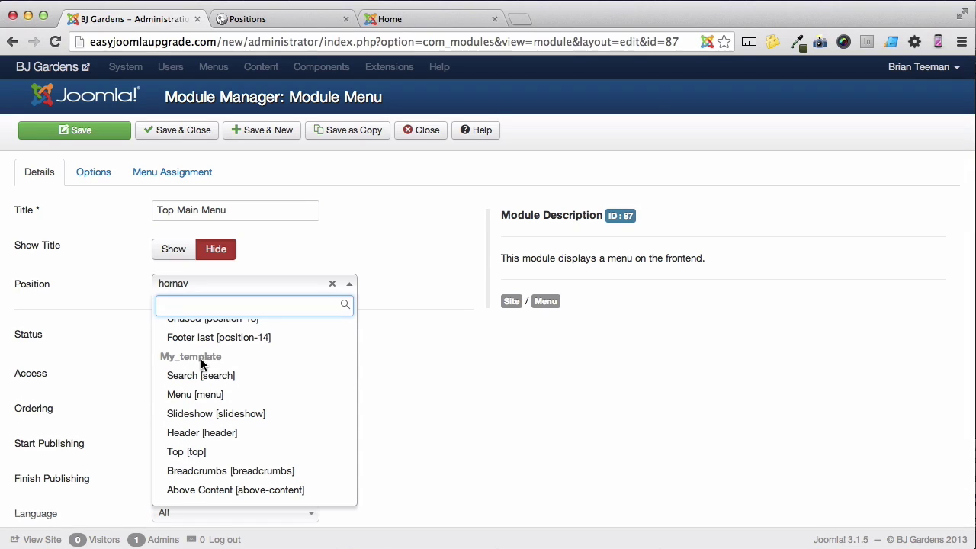
{"action": "left_click", "coordinate": [203, 397]}
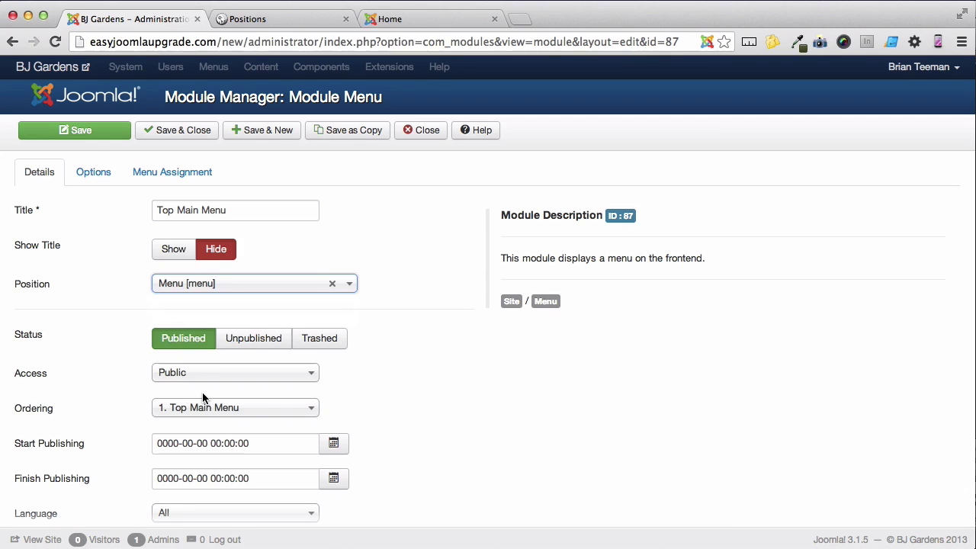
{"action": "left_click", "coordinate": [197, 141]}
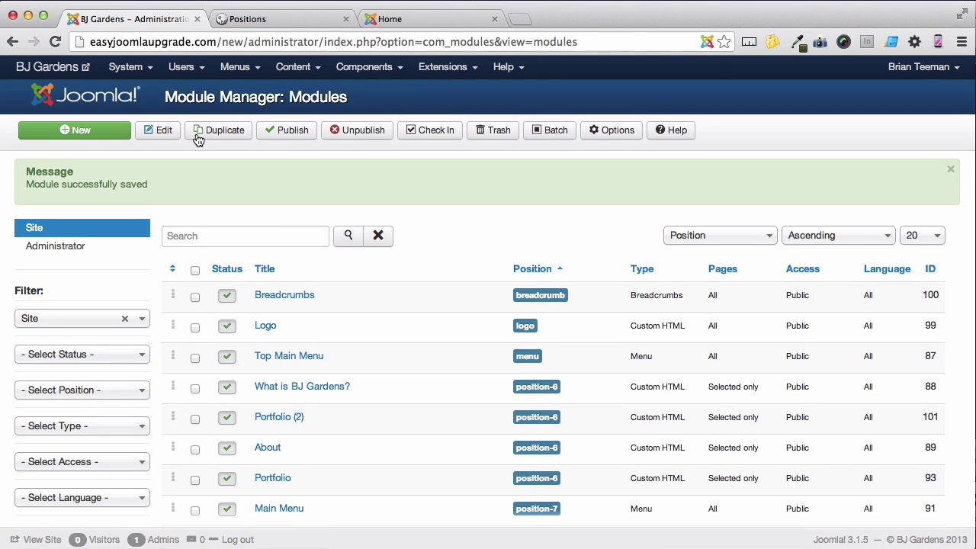
Assign the Breadcrumbs module to My_template's Breadcrumbs [breadcrumbs] position, then save and close the module
{"action": "left_click", "coordinate": [266, 296]}
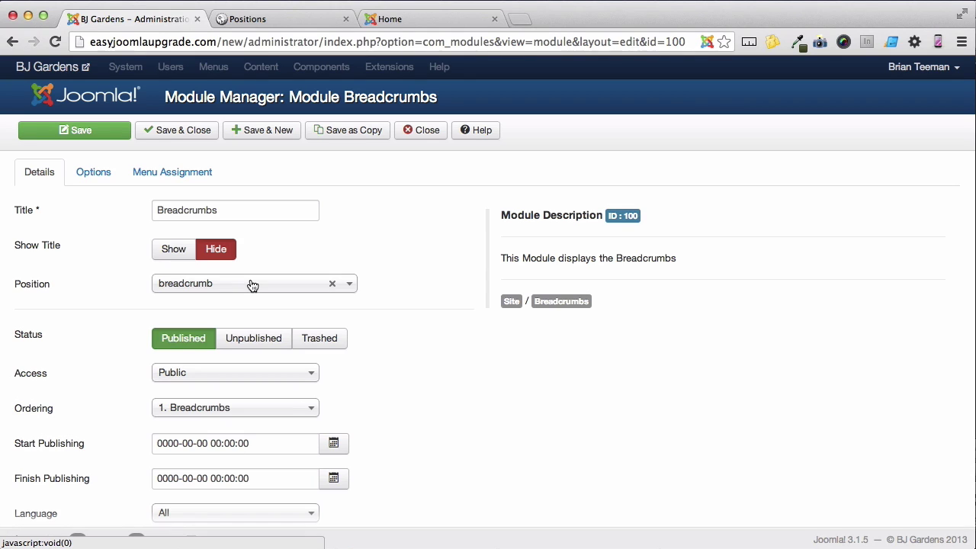
{"action": "left_click", "coordinate": [252, 285]}
{"action": "scroll", "coordinate": [305, 374], "scroll_direction": "up", "scroll_amount": 5}
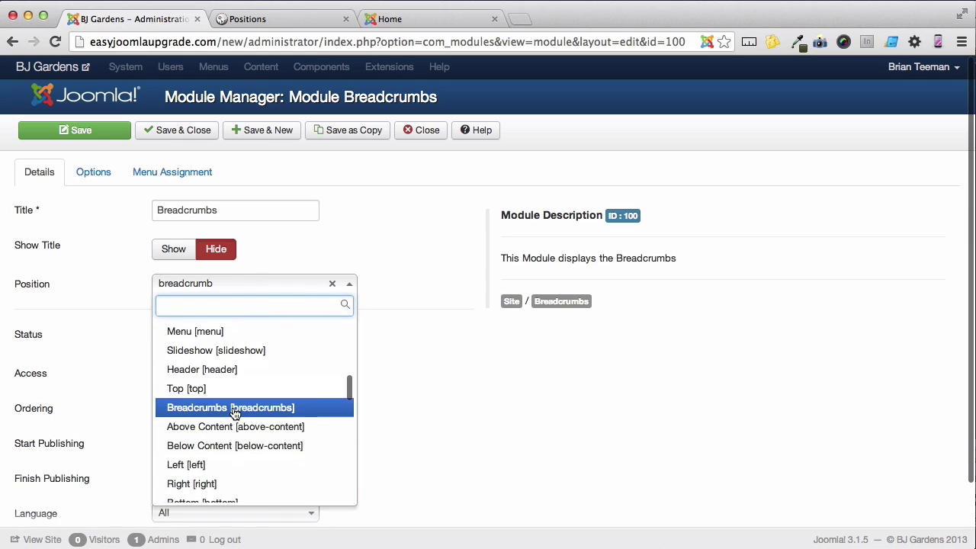
{"action": "left_click", "coordinate": [234, 413]}
{"action": "left_click", "coordinate": [176, 131]}
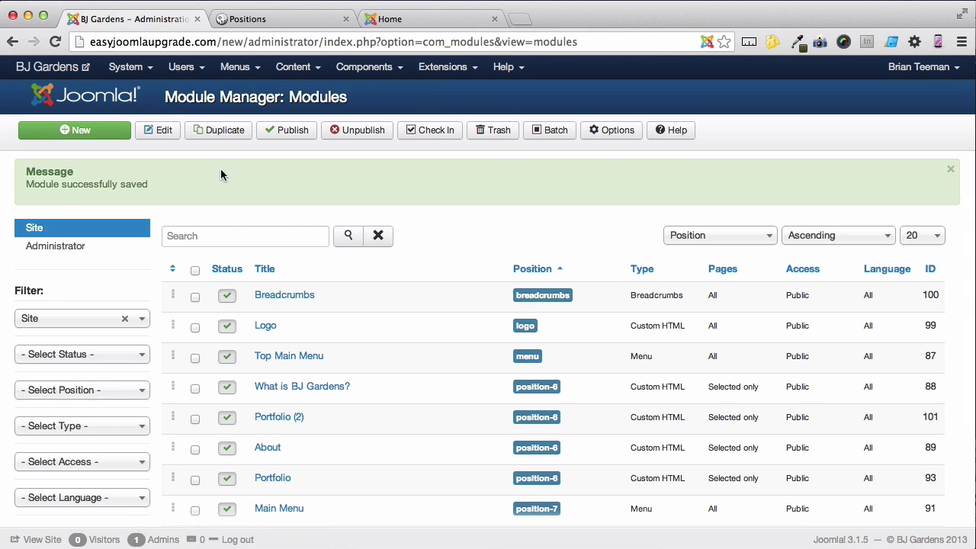
Assign the Search module to My_template's Search [search] position, then save and close the module
{"action": "scroll", "coordinate": [233, 229], "scroll_direction": "down", "scroll_amount": 5}
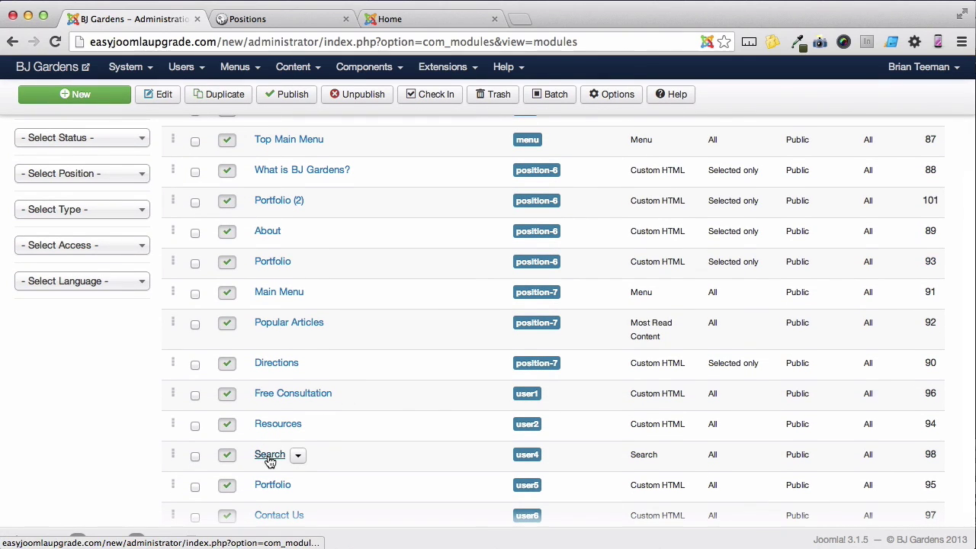
{"action": "left_click", "coordinate": [270, 455]}
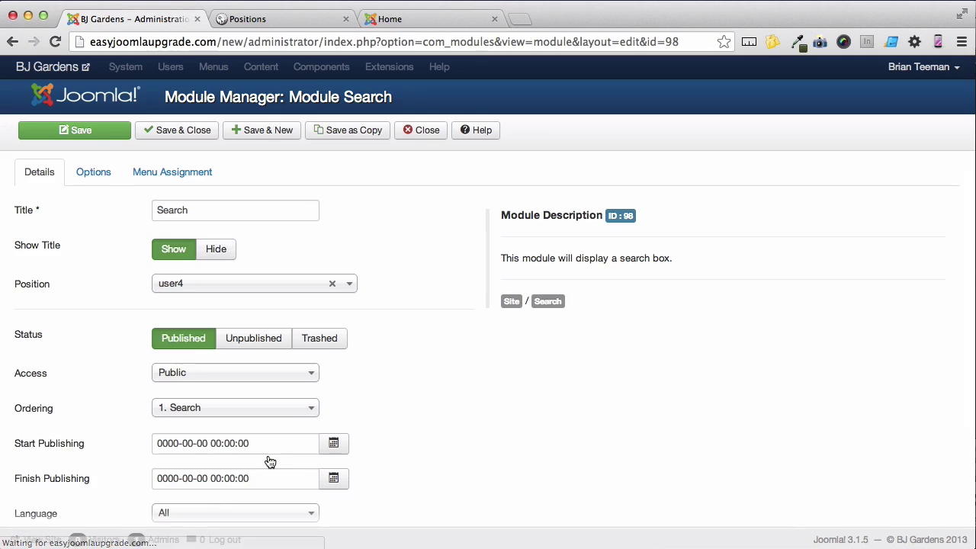
{"action": "left_click", "coordinate": [265, 296]}
{"action": "scroll", "coordinate": [267, 366], "scroll_direction": "up", "scroll_amount": 5}
{"action": "scroll", "coordinate": [267, 371], "scroll_direction": "up", "scroll_amount": 10}
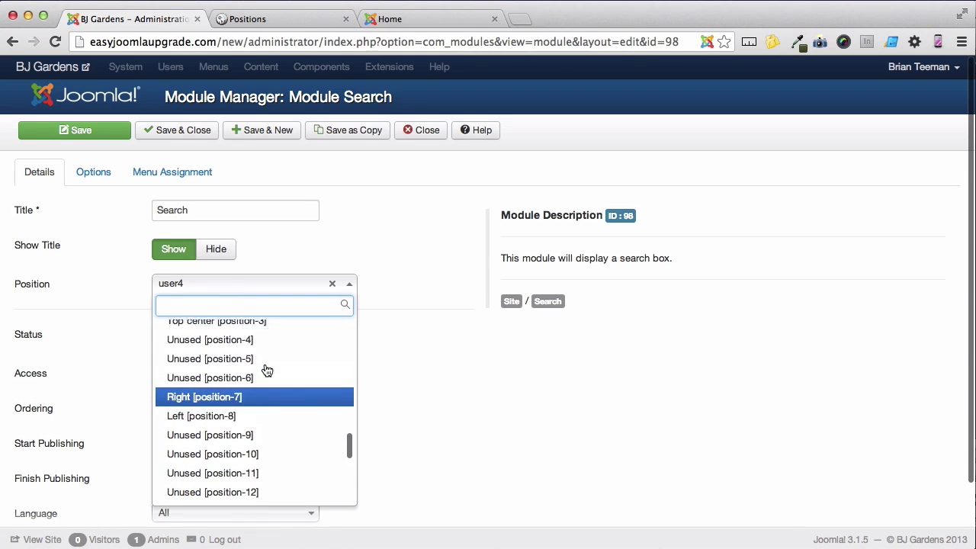
{"action": "scroll", "coordinate": [267, 371], "scroll_direction": "up", "scroll_amount": 10}
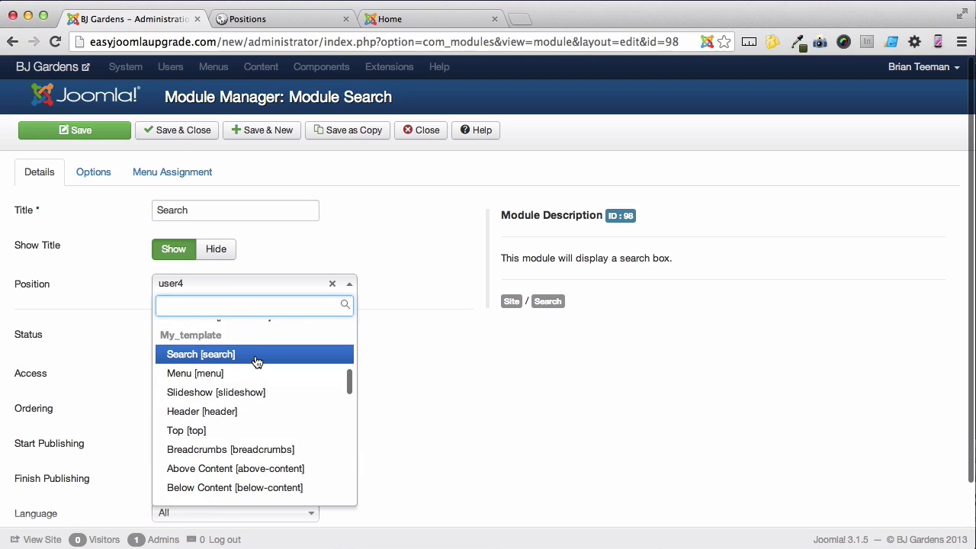
{"action": "left_click", "coordinate": [264, 359]}
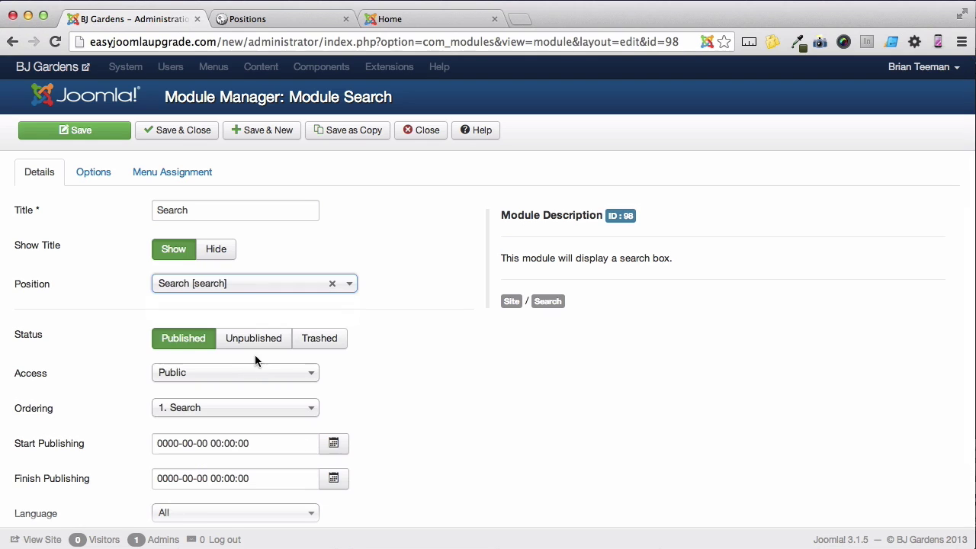
{"action": "left_click", "coordinate": [200, 132]}
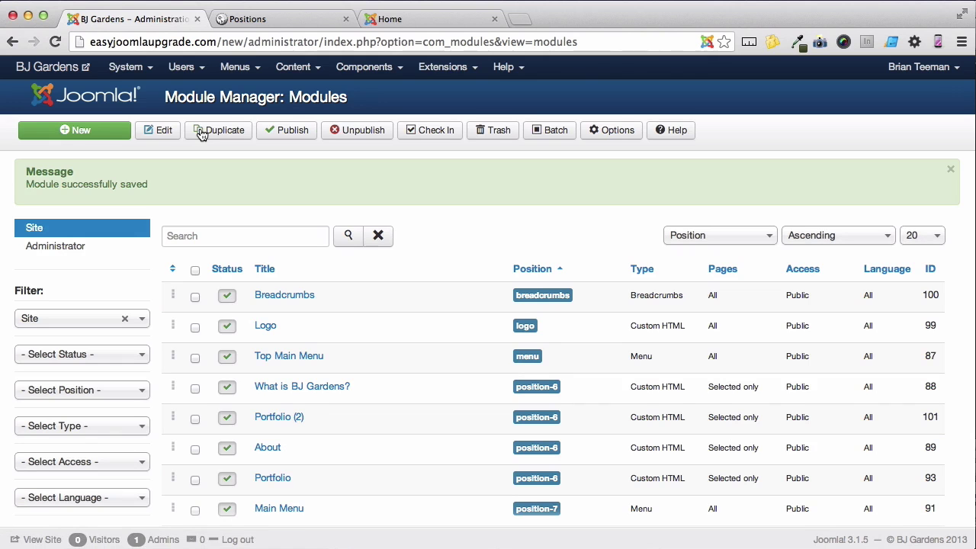
Review the template's position grid, then reload the site's home page and check its menu, breadcrumbs and search box
{"action": "left_click", "coordinate": [263, 21]}
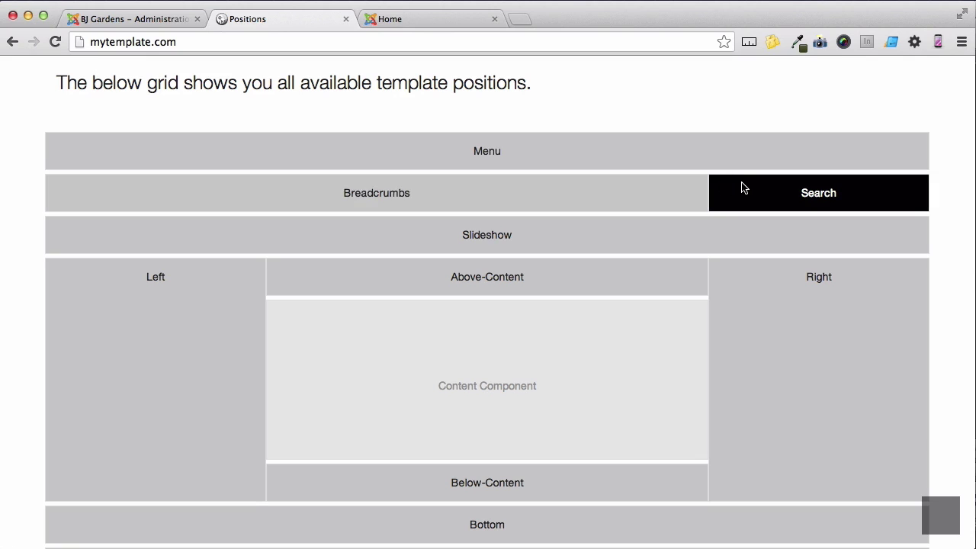
{"action": "left_click", "coordinate": [443, 26]}
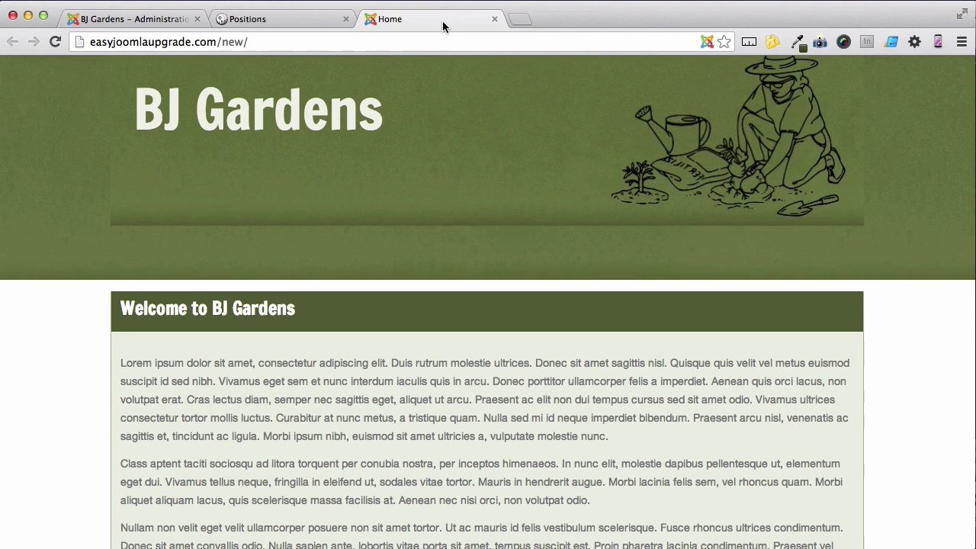
{"action": "left_click", "coordinate": [55, 42]}
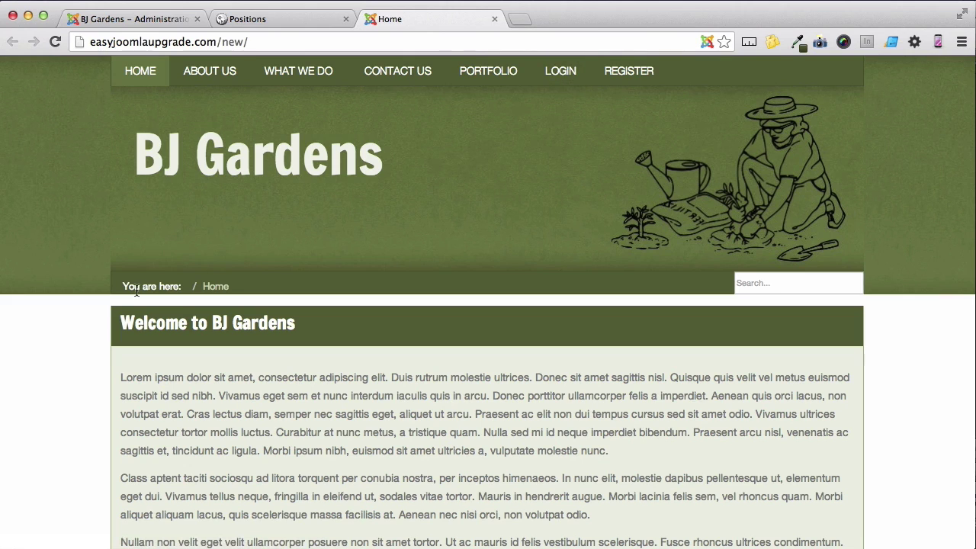
{"action": "left_click", "coordinate": [766, 279]}
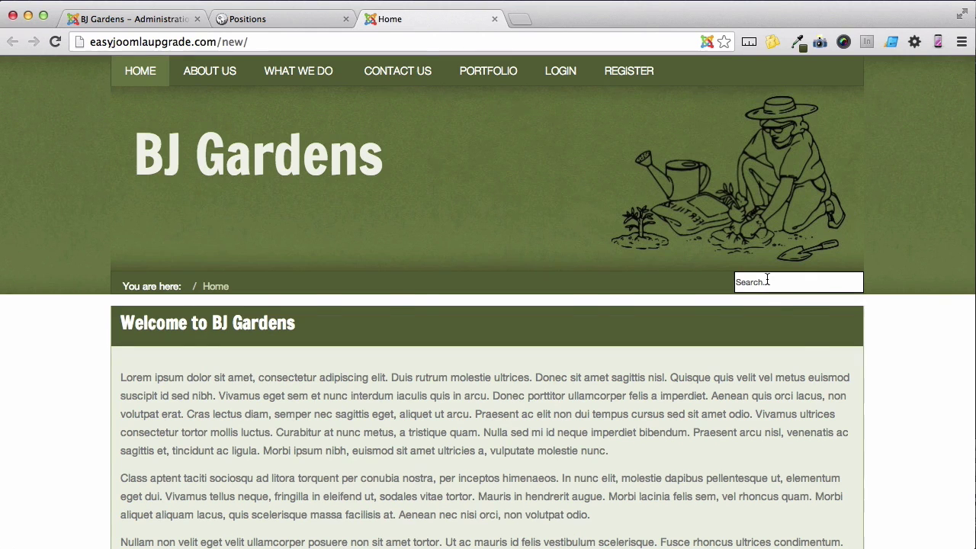
Batch move the Main Menu, Popular Articles and Directions modules to My_template's Left [left] position in the Module Manager
{"action": "key", "text": "super+1"}
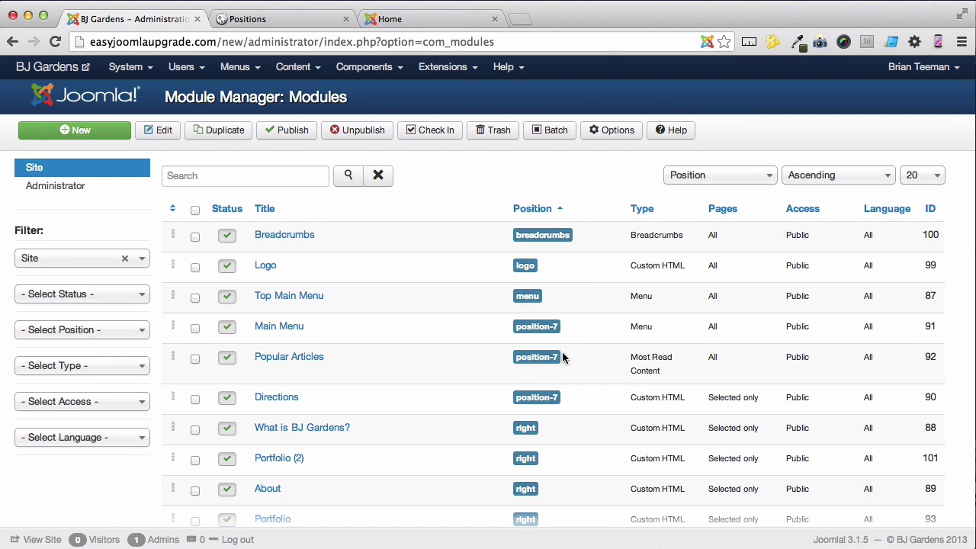
{"action": "mouse_move", "coordinate": [249, 402]}
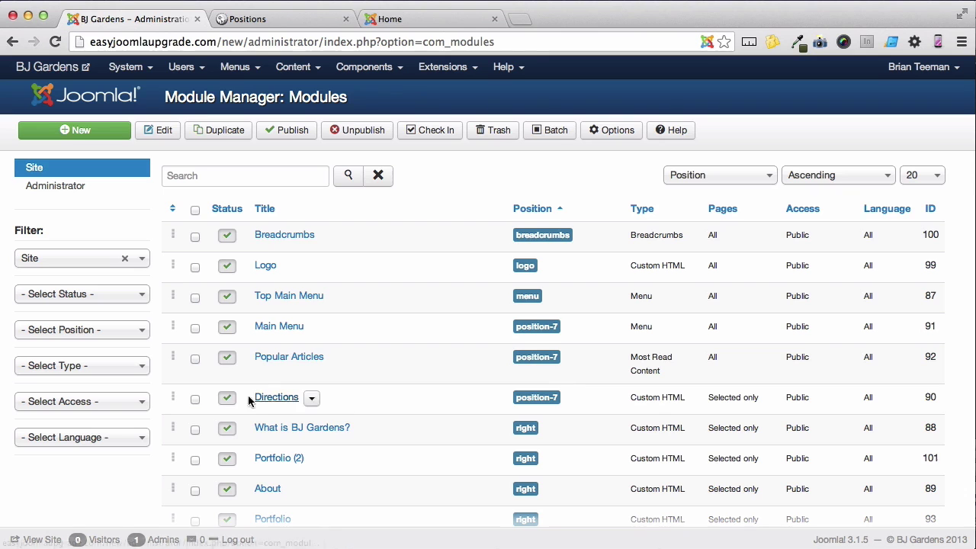
{"action": "left_click", "coordinate": [195, 399]}
{"action": "left_click", "coordinate": [195, 358]}
{"action": "left_click", "coordinate": [195, 328]}
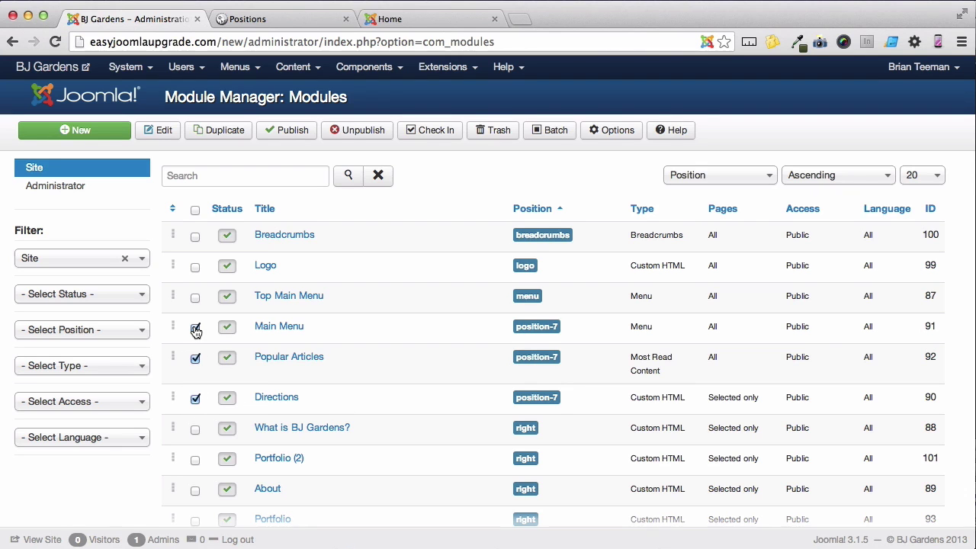
{"action": "left_click", "coordinate": [554, 133]}
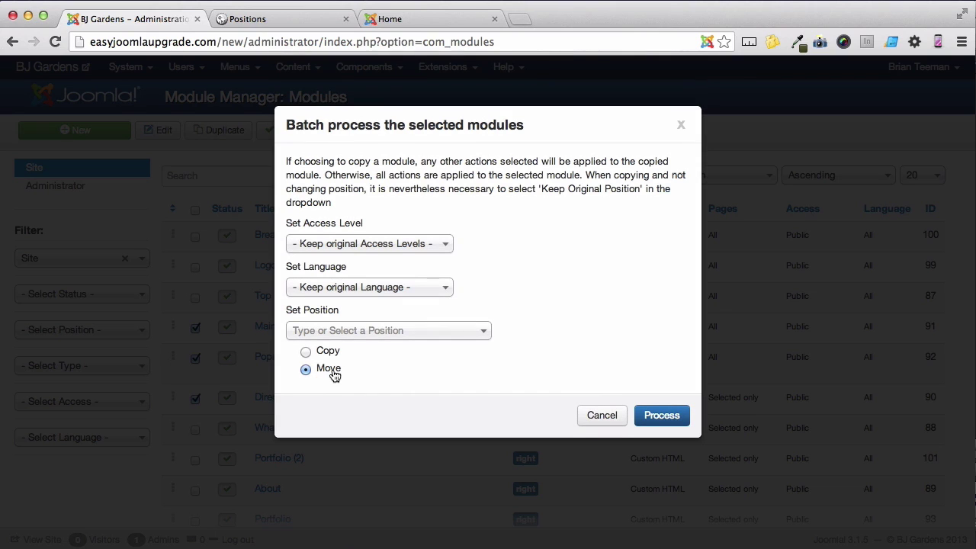
{"action": "left_click", "coordinate": [374, 333]}
{"action": "scroll", "coordinate": [534, 297], "scroll_direction": "down", "scroll_amount": 2}
{"action": "scroll", "coordinate": [458, 298], "scroll_direction": "down", "scroll_amount": 10}
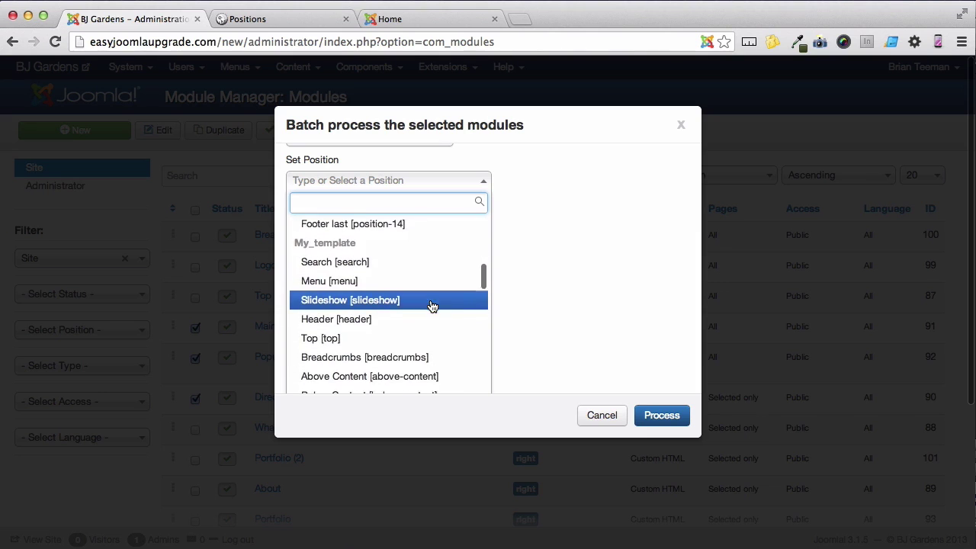
{"action": "scroll", "coordinate": [433, 305], "scroll_direction": "down", "scroll_amount": 3}
{"action": "left_click", "coordinate": [376, 352]}
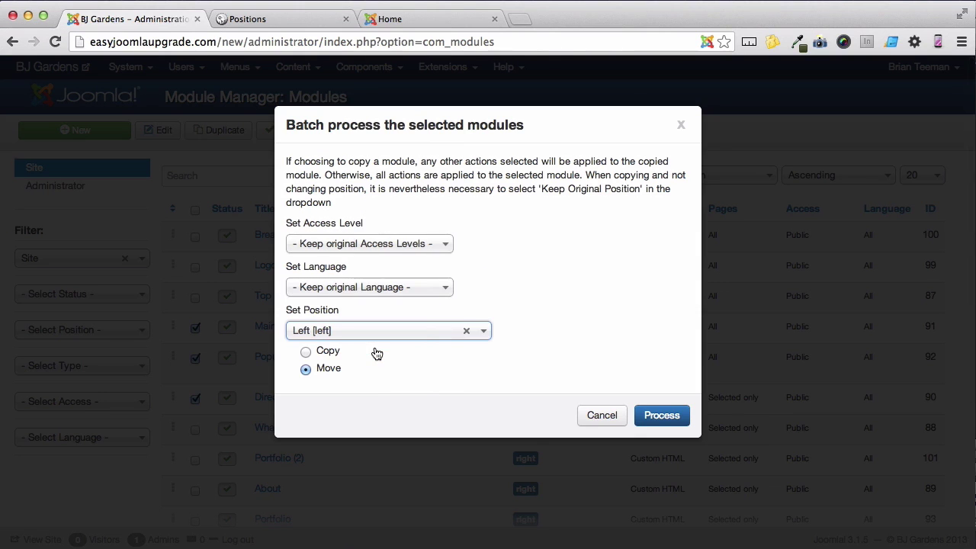
{"action": "left_click", "coordinate": [656, 419]}
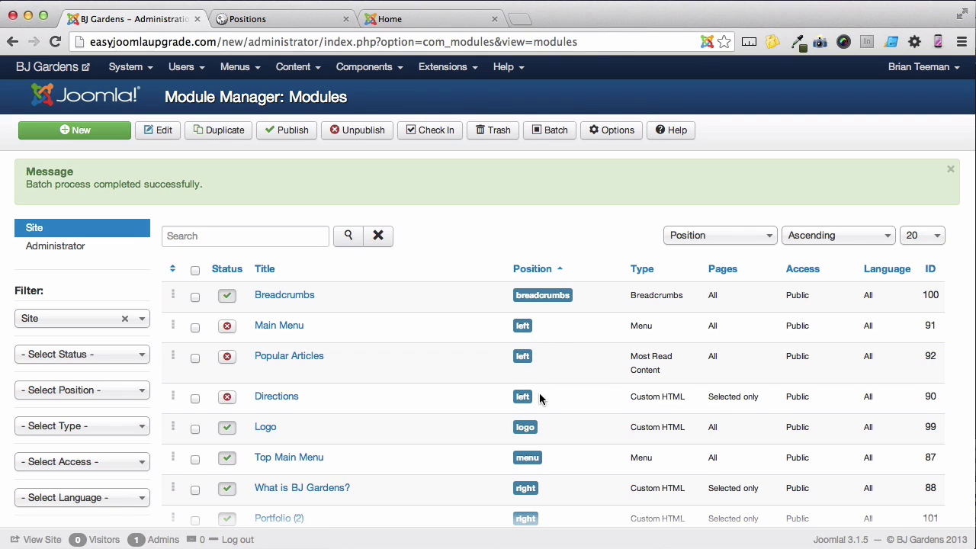
Publish the Main Menu, Popular Articles and Directions modules and view the refreshed home page of the site
{"action": "left_click", "coordinate": [195, 330]}
{"action": "left_click", "coordinate": [195, 360]}
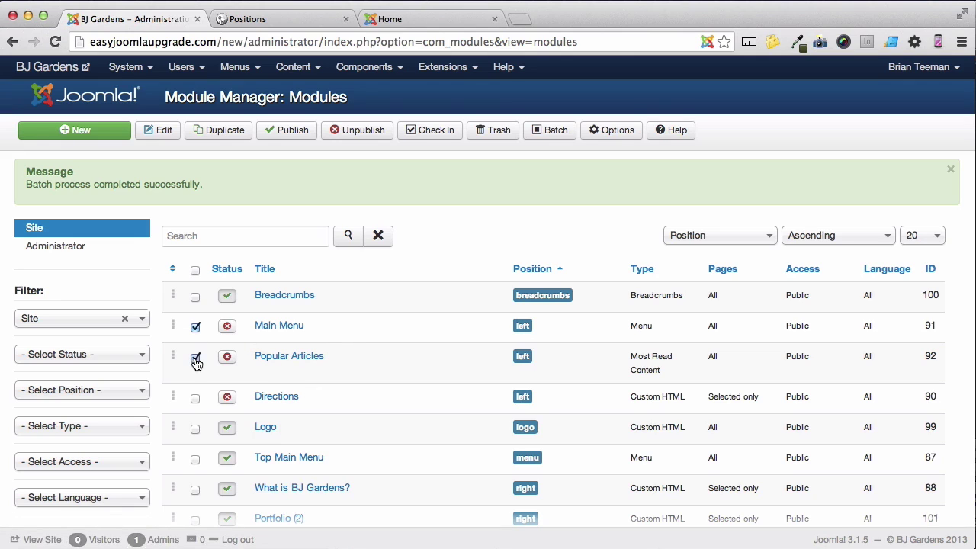
{"action": "left_click", "coordinate": [195, 400]}
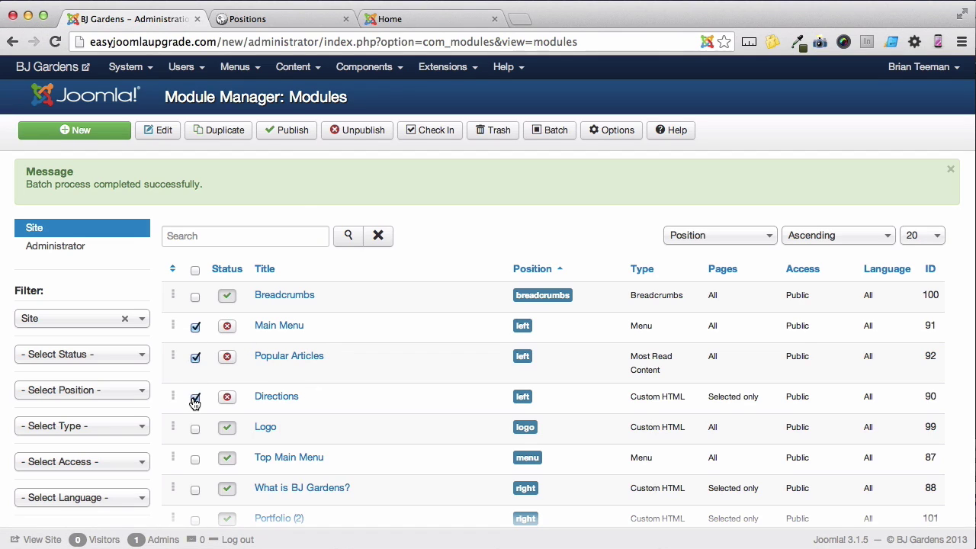
{"action": "left_click", "coordinate": [294, 131]}
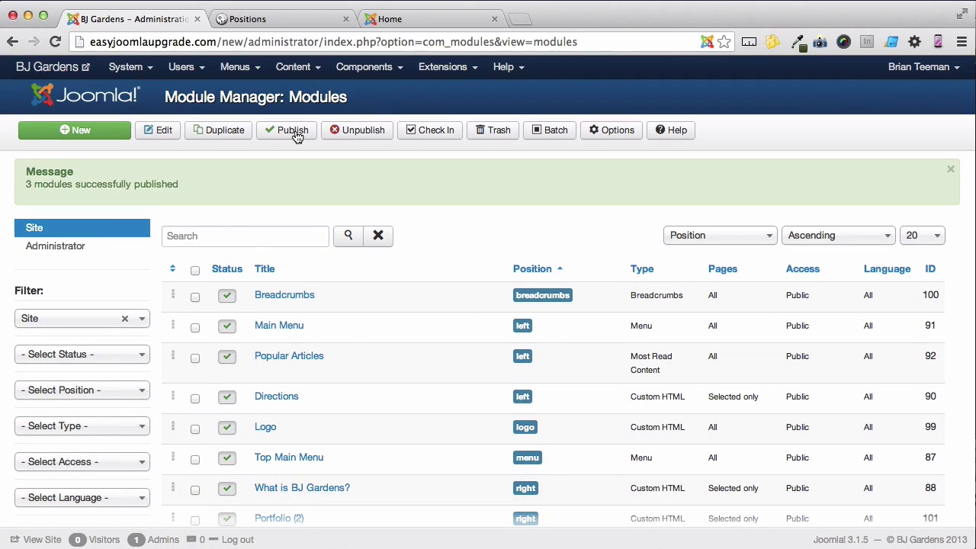
{"action": "left_click", "coordinate": [389, 19]}
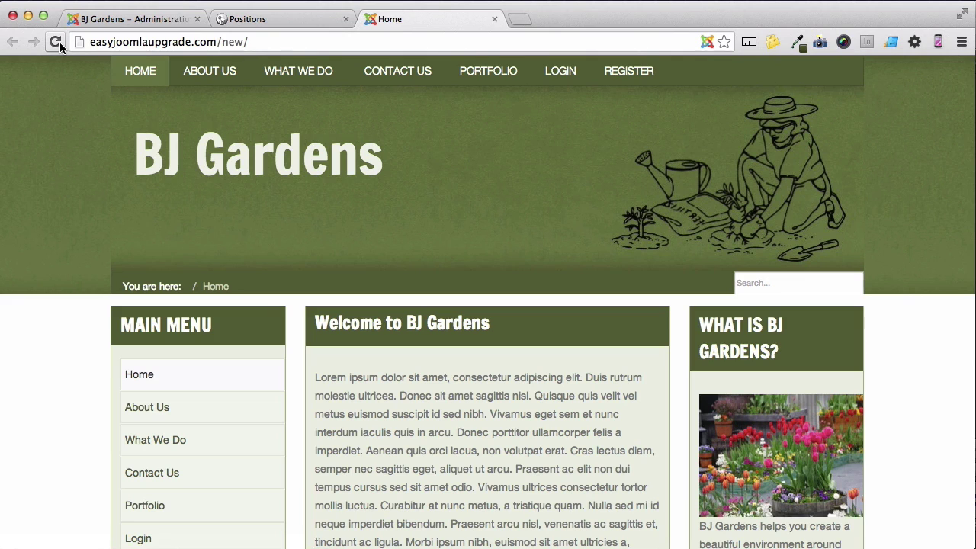